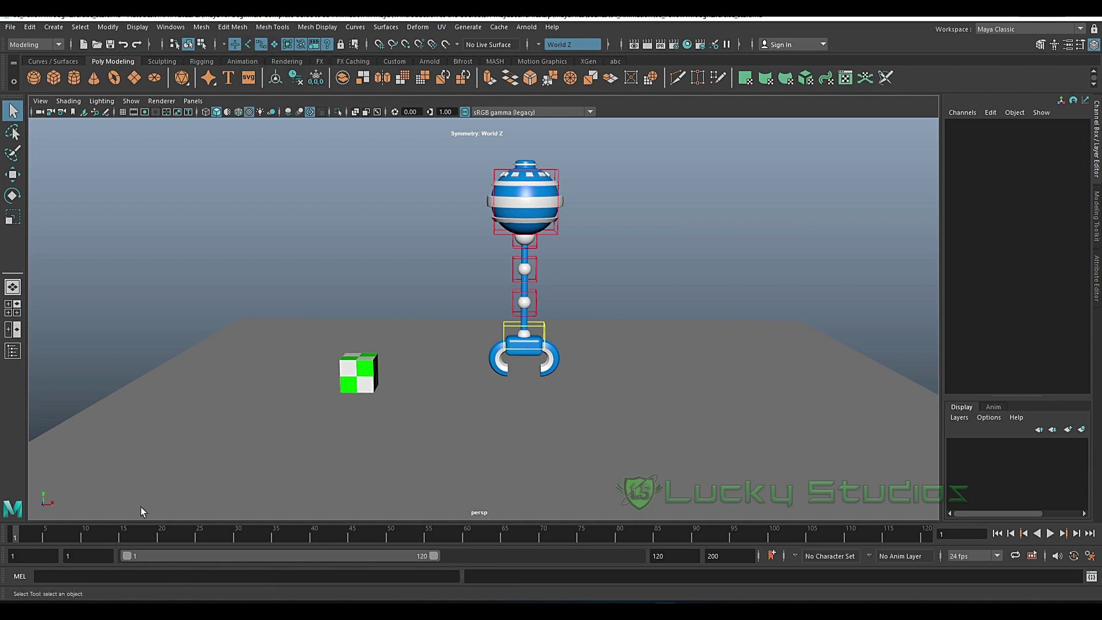
- Shorten the playback range to 65 frames and key Main_CNTRL moved right at frame 8
key("alt+v")
key("alt+v")
left_click_drag(436, 556, 294, 555)
left_click(115, 534)
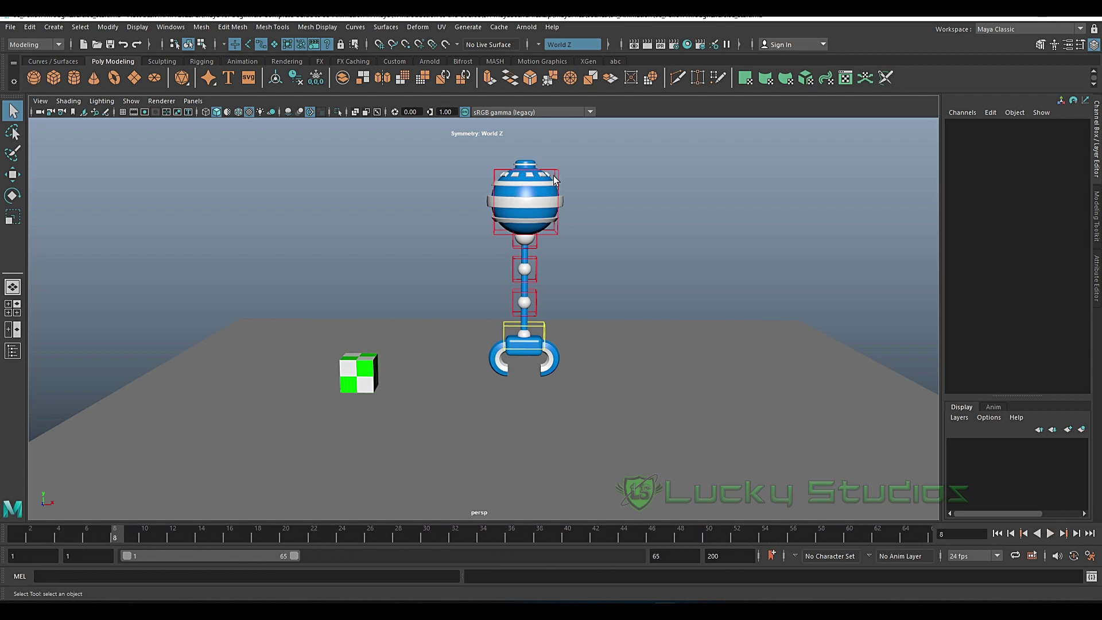
left_click(556, 174)
key("w")
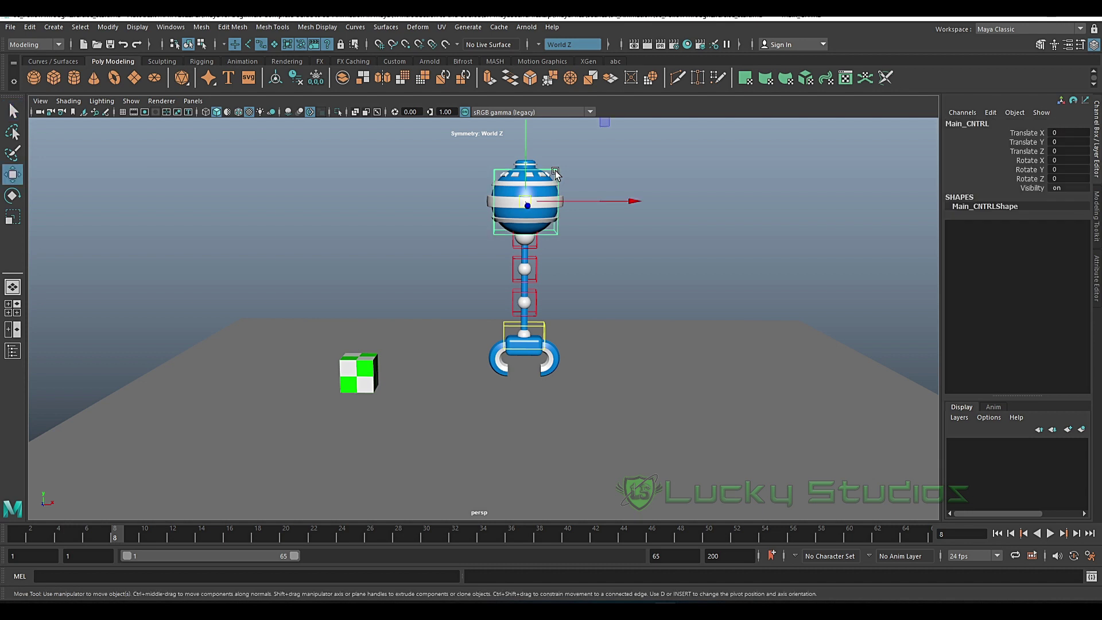
left_click_drag(581, 201, 697, 203)
left_click_drag(553, 307, 536, 332, "alt")
left_click_drag(644, 149, 646, 79)
middle_click_drag(715, 194, 725, 271, "alt")
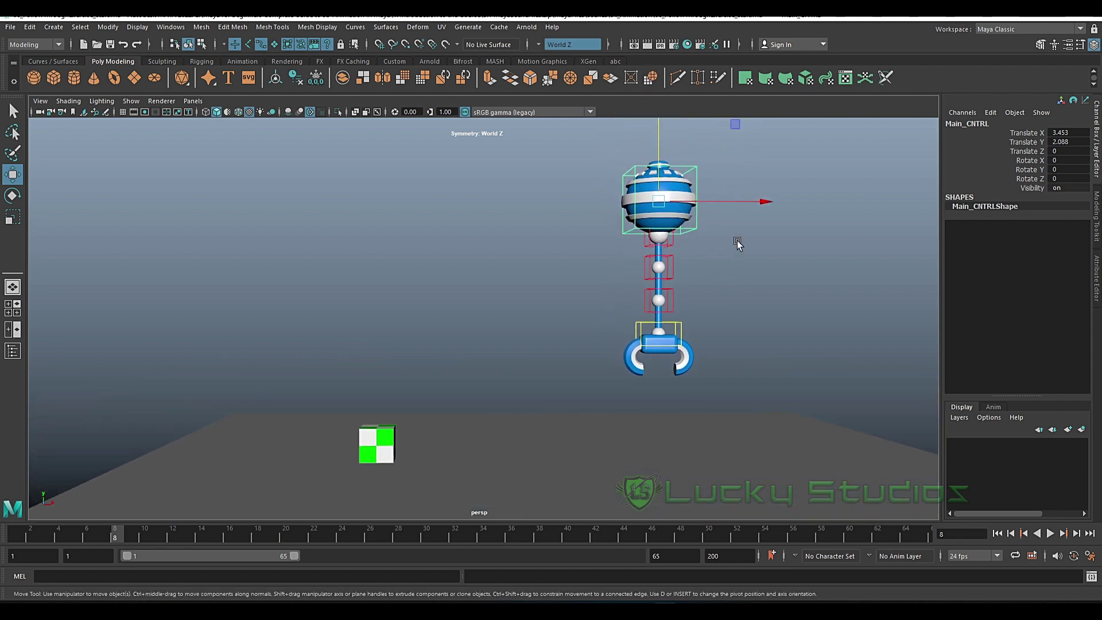
left_click_drag(730, 201, 773, 202)
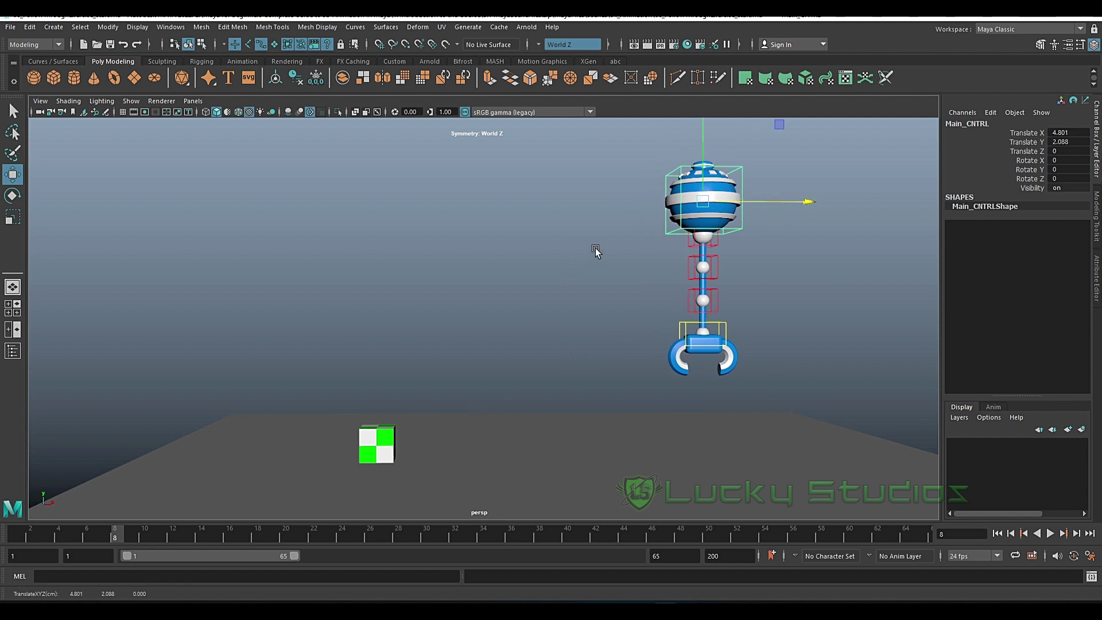
key("shift+w")
- Key Main_CNTRL slid far to the left at frame 28
left_click_drag(121, 535, 406, 537)
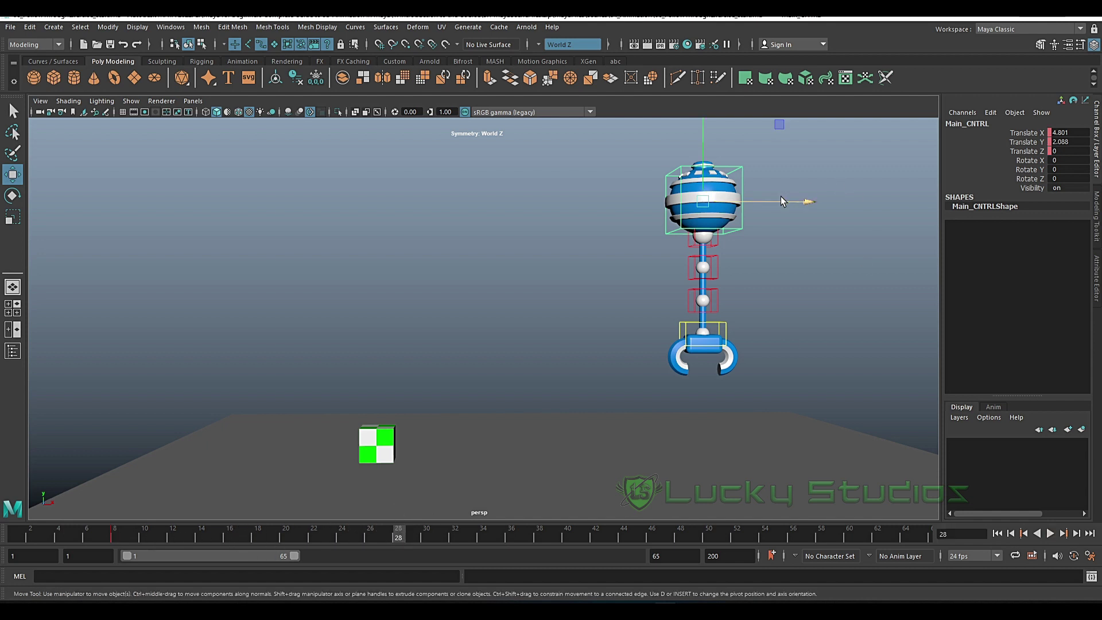
left_click_drag(778, 201, 452, 218)
key("s")
- Play back the side-to-side slide a few times, stopping at frame 18
key("alt+v")
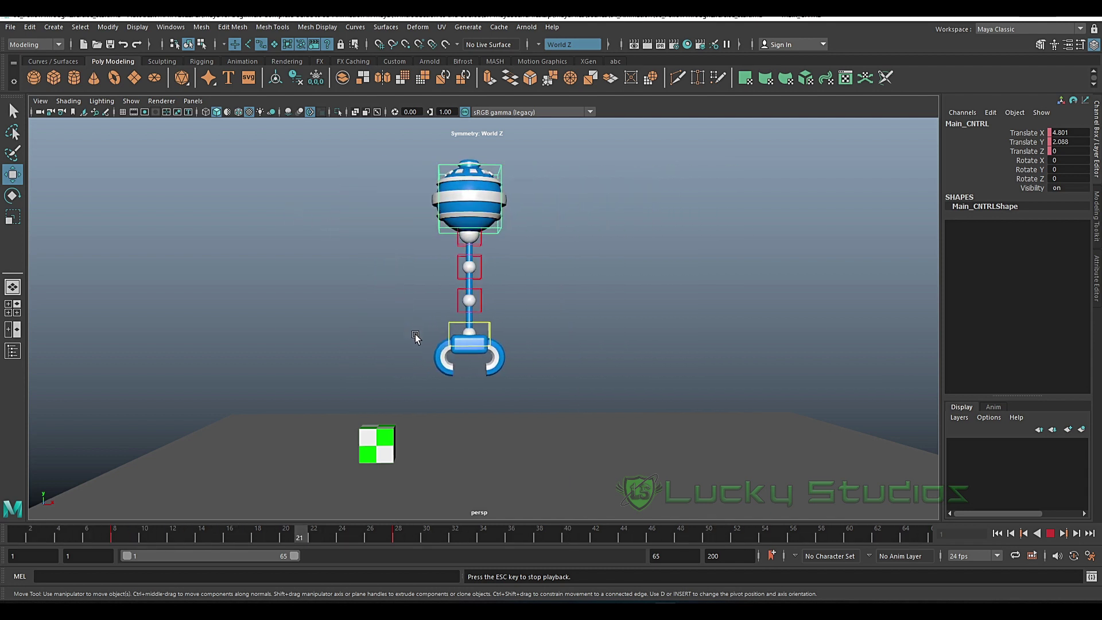
key("Escape")
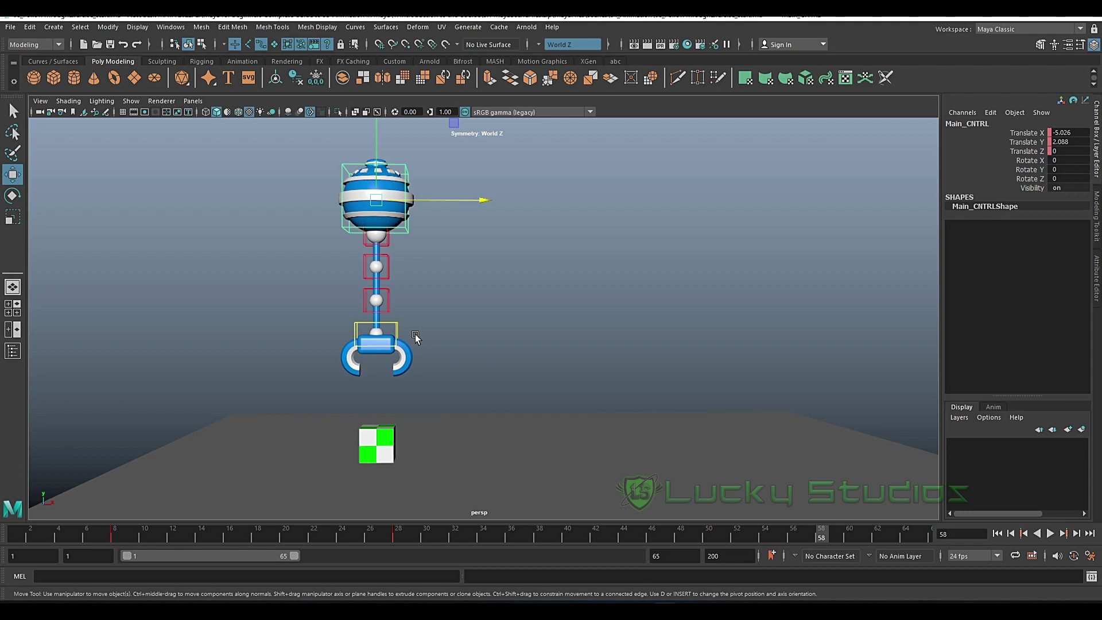
key("alt+v")
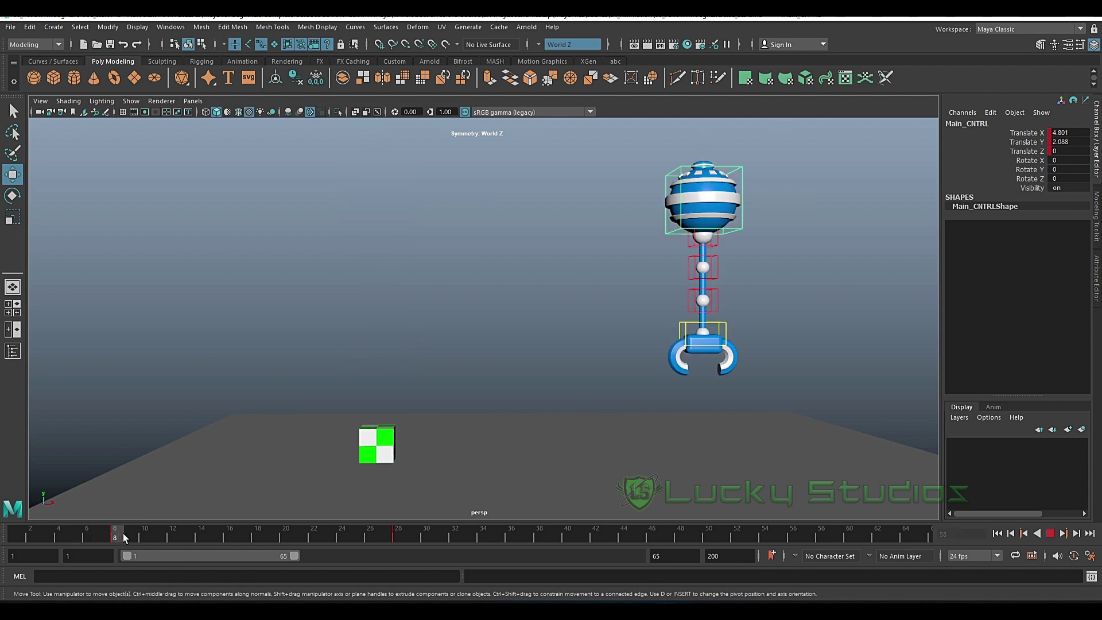
key("Escape")
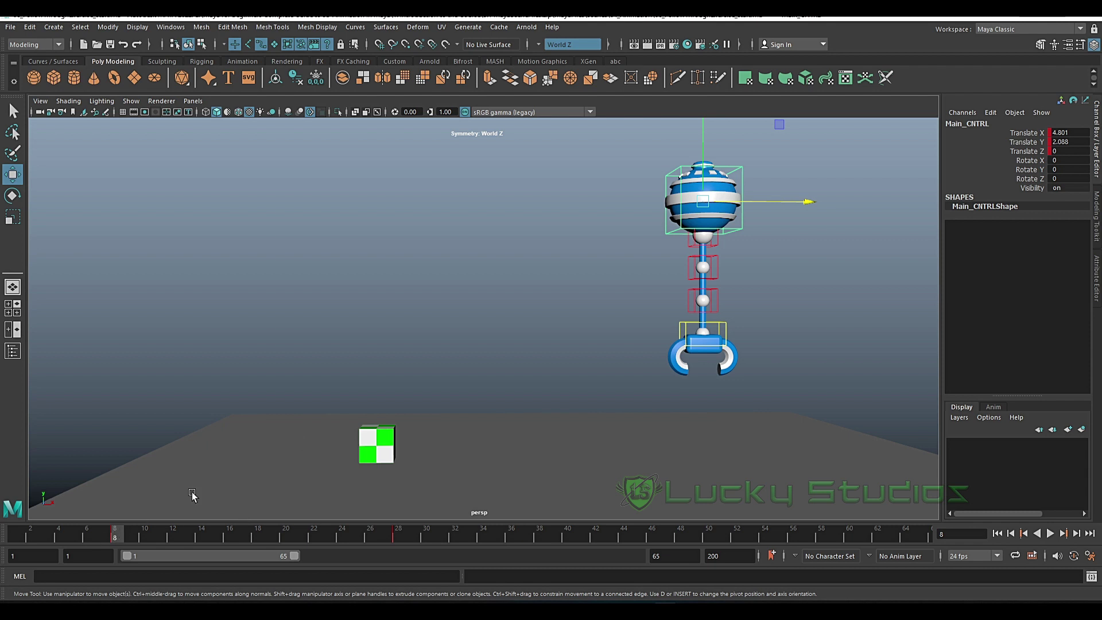
key("alt+v")
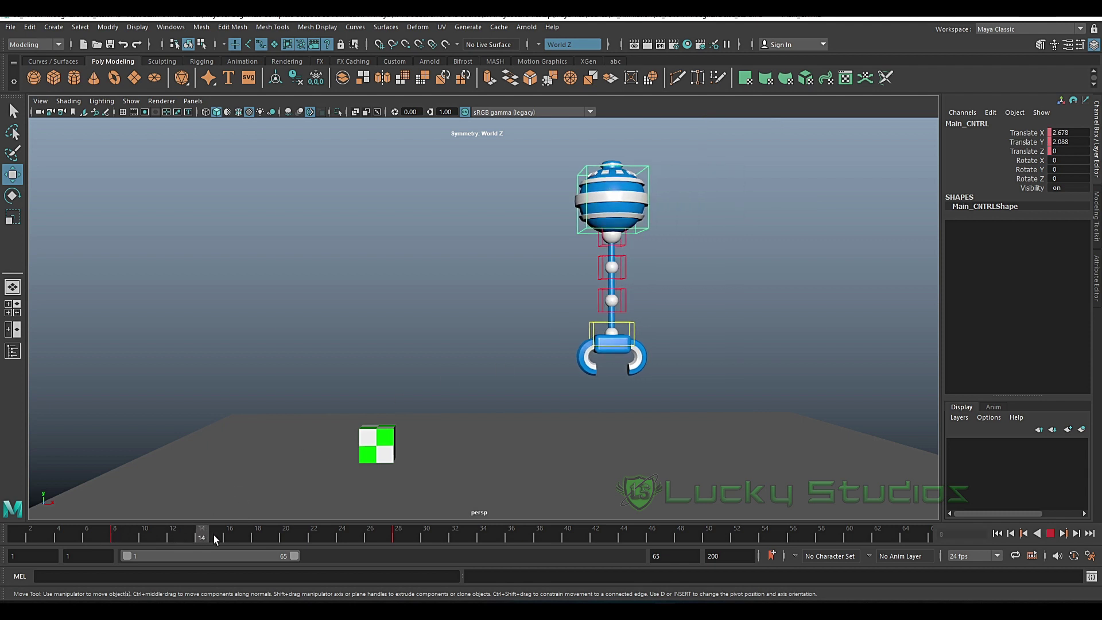
key("Escape")
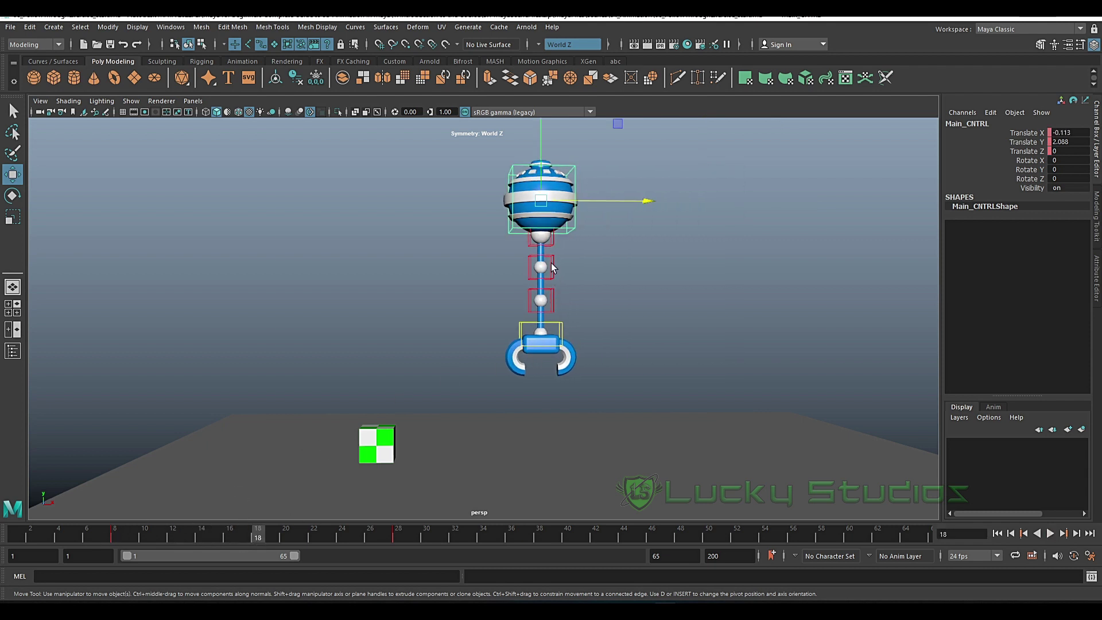
- Select the tail controls, swing the tail around Z and key it at frame 18
left_click(553, 242)
left_click_drag(580, 275, 524, 325)
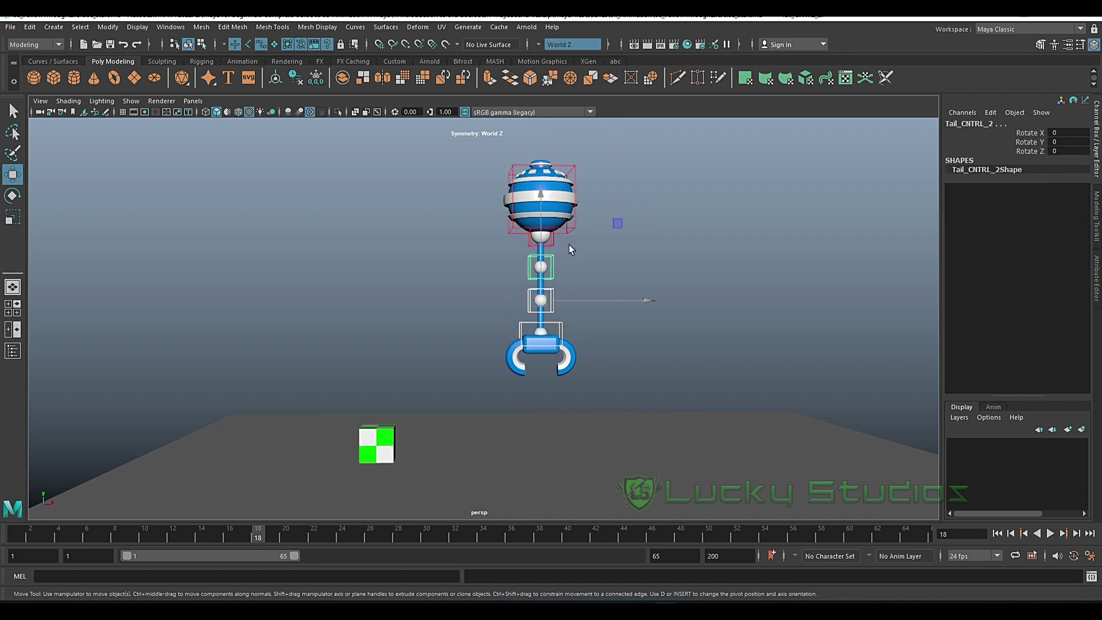
left_click_drag(571, 243, 498, 330)
key("e")
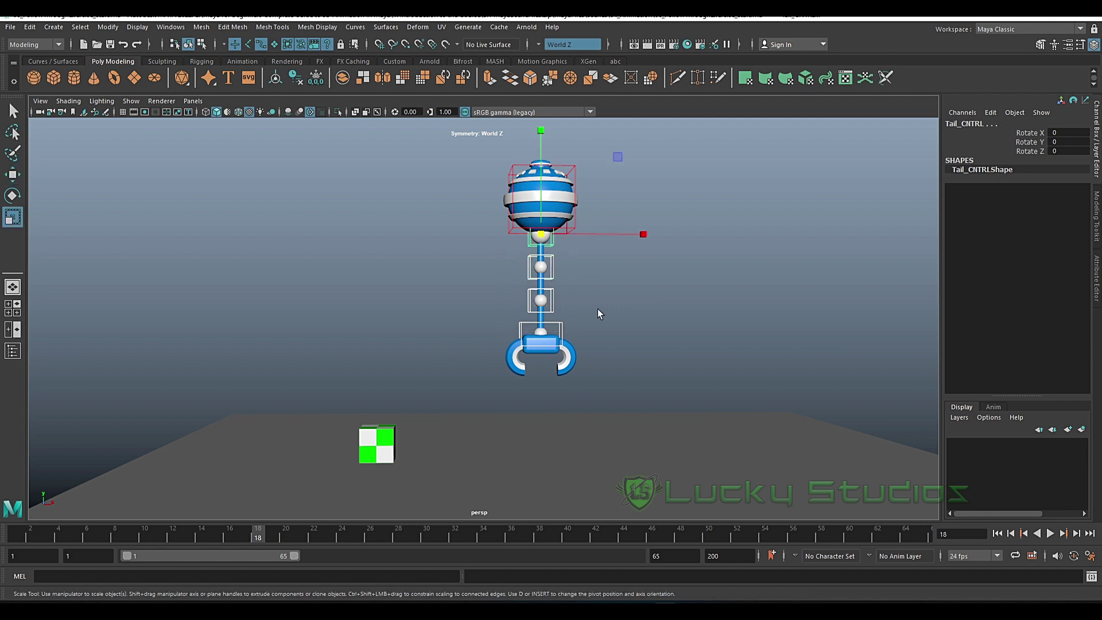
left_click_drag(632, 183, 619, 159)
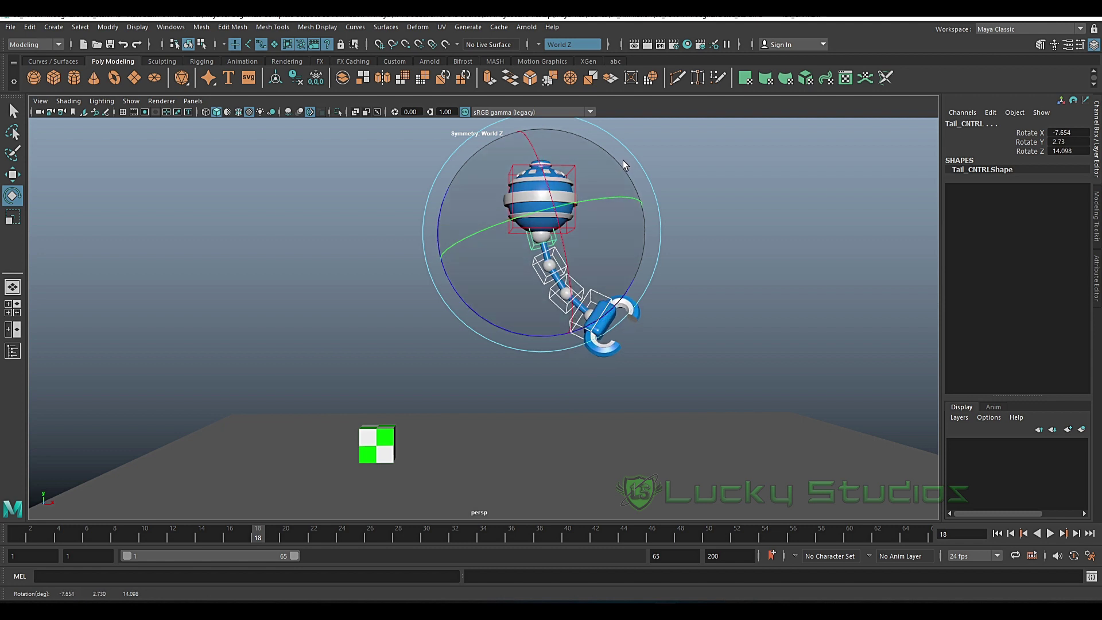
key("ctrl+z")
mouse_move(464, 171)
left_mouse_down()
mouse_move(446, 199)
mouse_move(455, 188)
left_mouse_up()
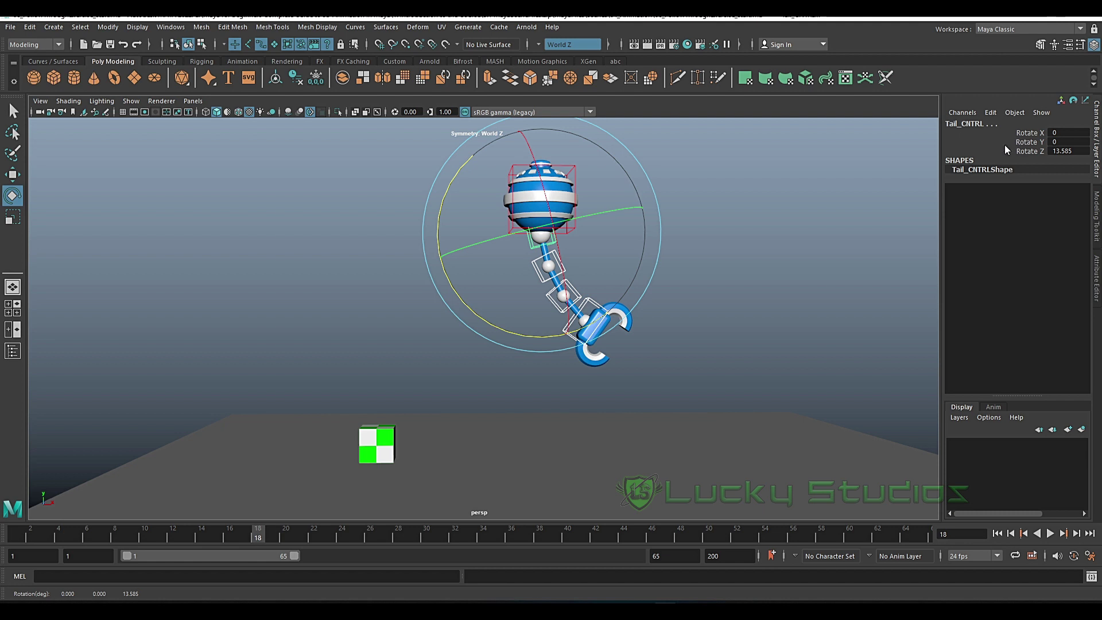
key("s")
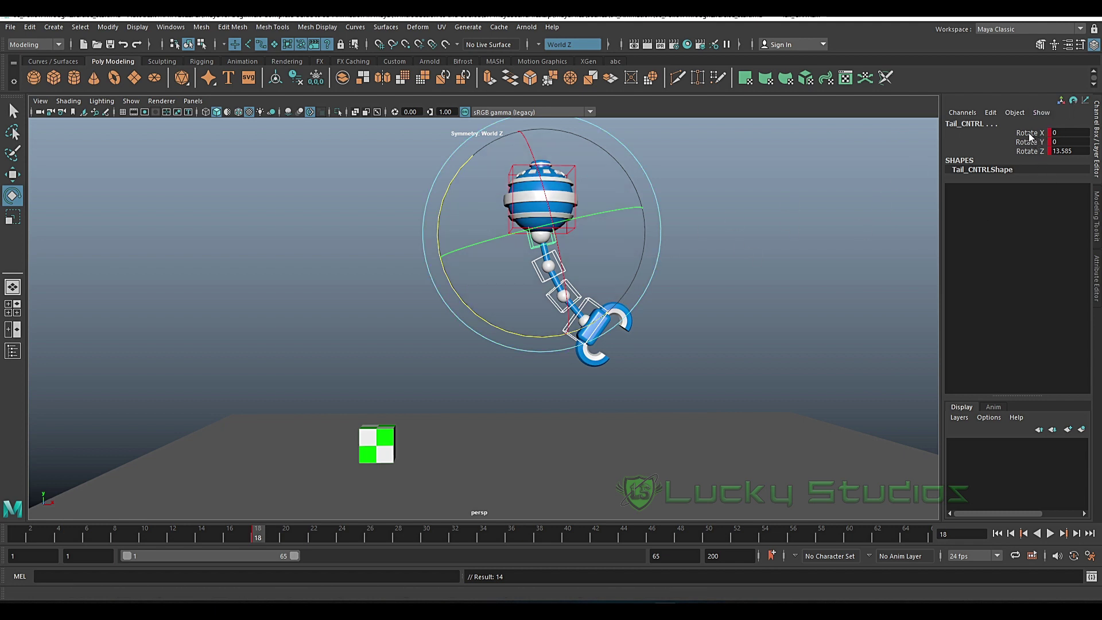
- Undo the tail key and rotation, then return to frame 8
mouse_move(255, 537)
left_mouse_down()
mouse_move(148, 537)
mouse_move(253, 536)
left_mouse_up()
key("ctrl+z")
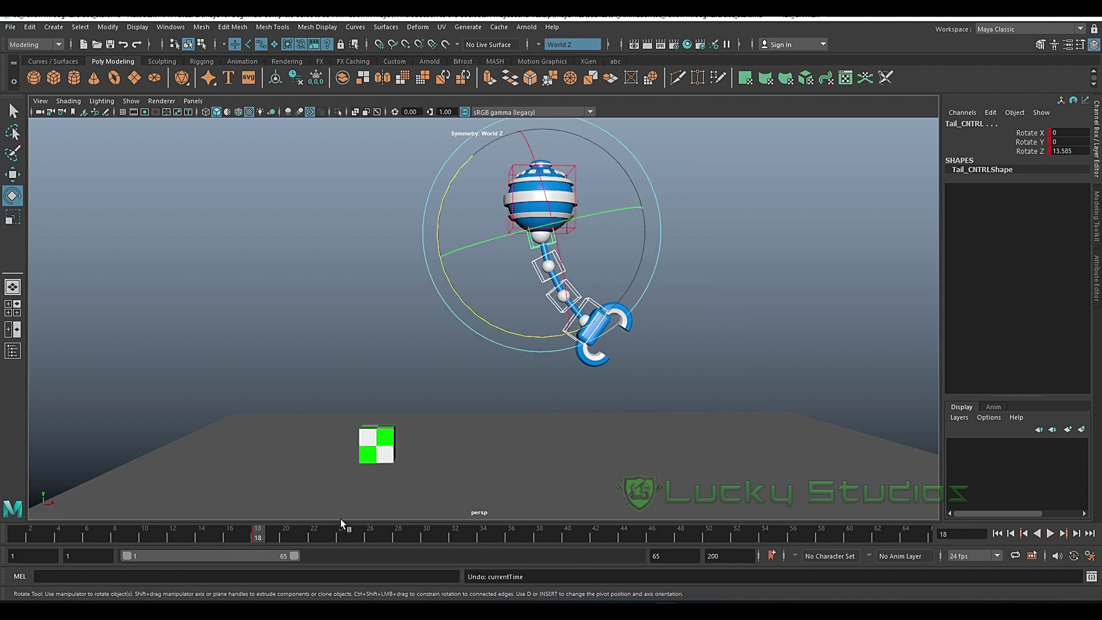
key("ctrl+z")
left_click_drag(242, 538, 116, 542)
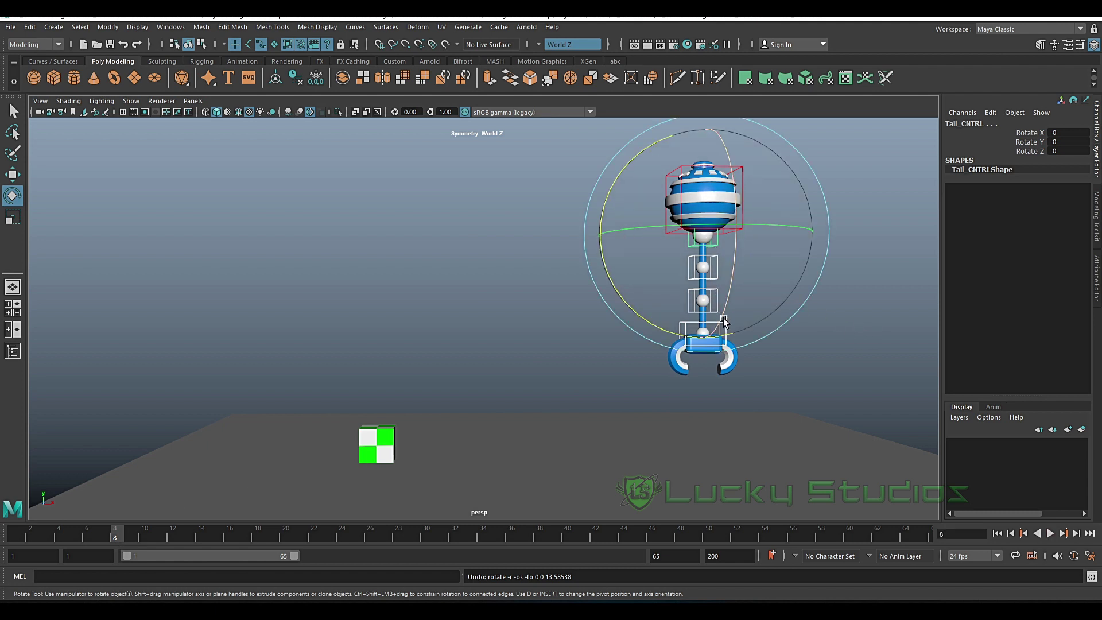
- Key the tail straight at frame 8, then key a sideways Z swing mid-animation
key("s")
left_click_drag(120, 539, 406, 536)
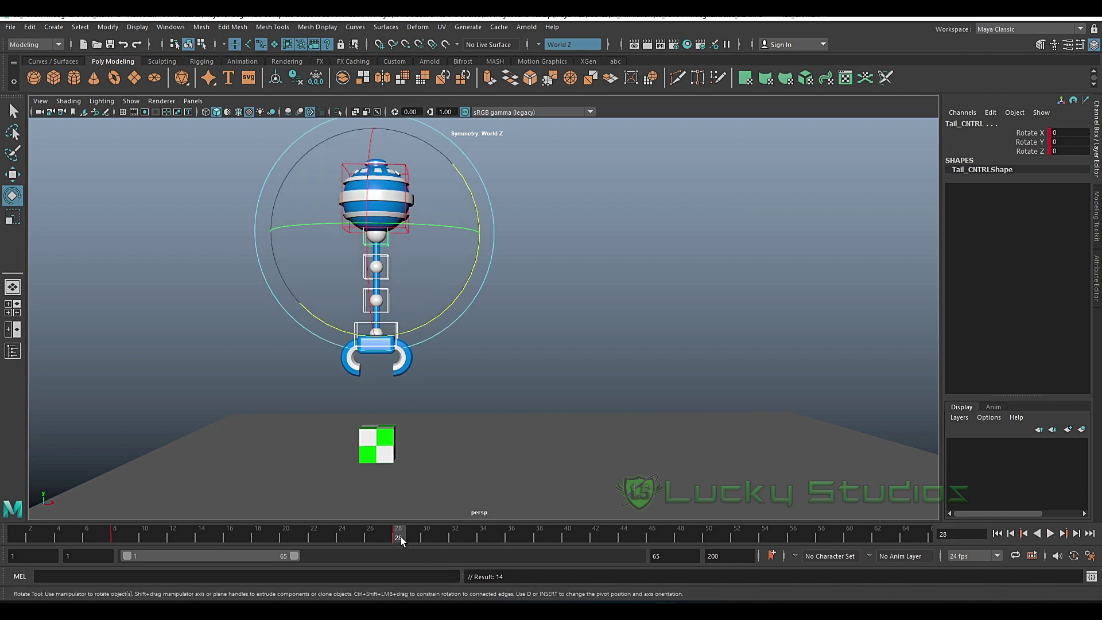
key("alt+v")
key("alt+v")
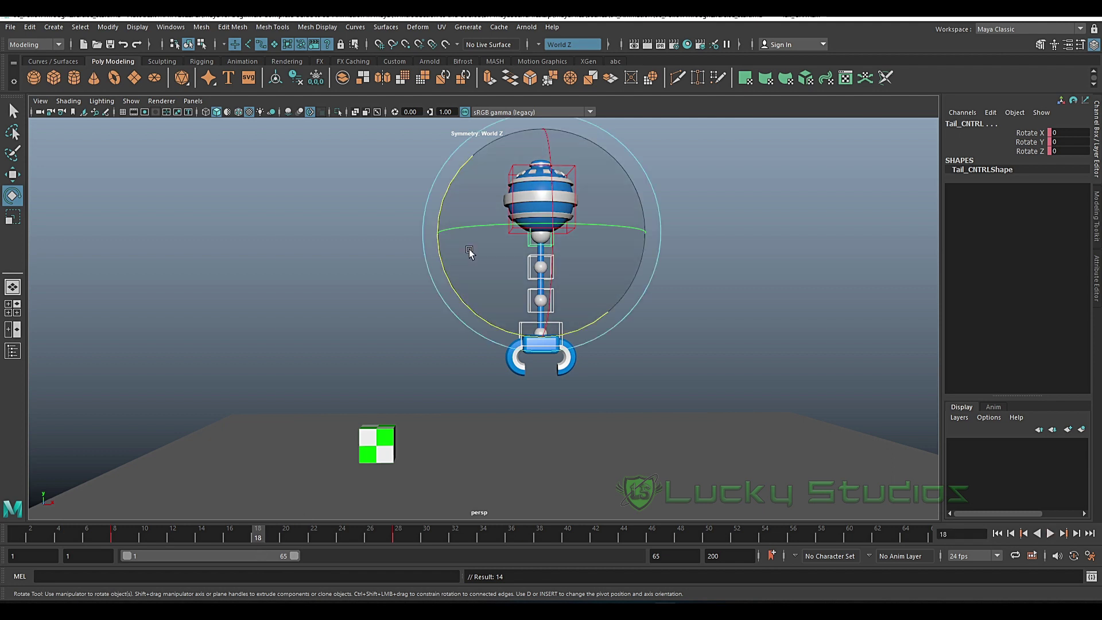
left_click_drag(440, 229, 442, 248)
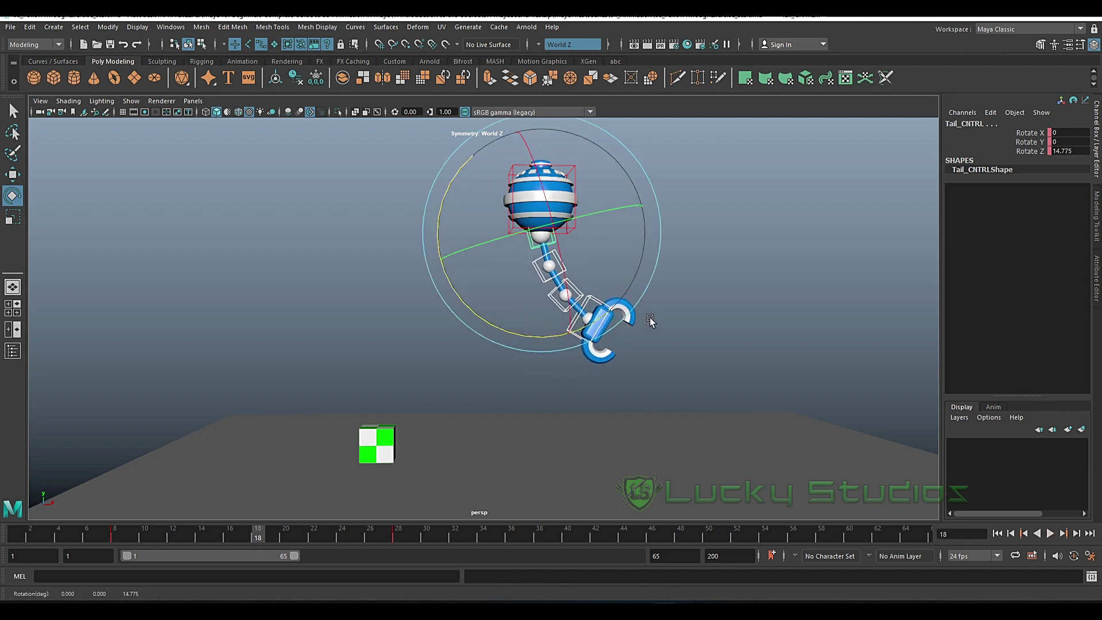
key("s")
left_click_drag(262, 536, 115, 538)
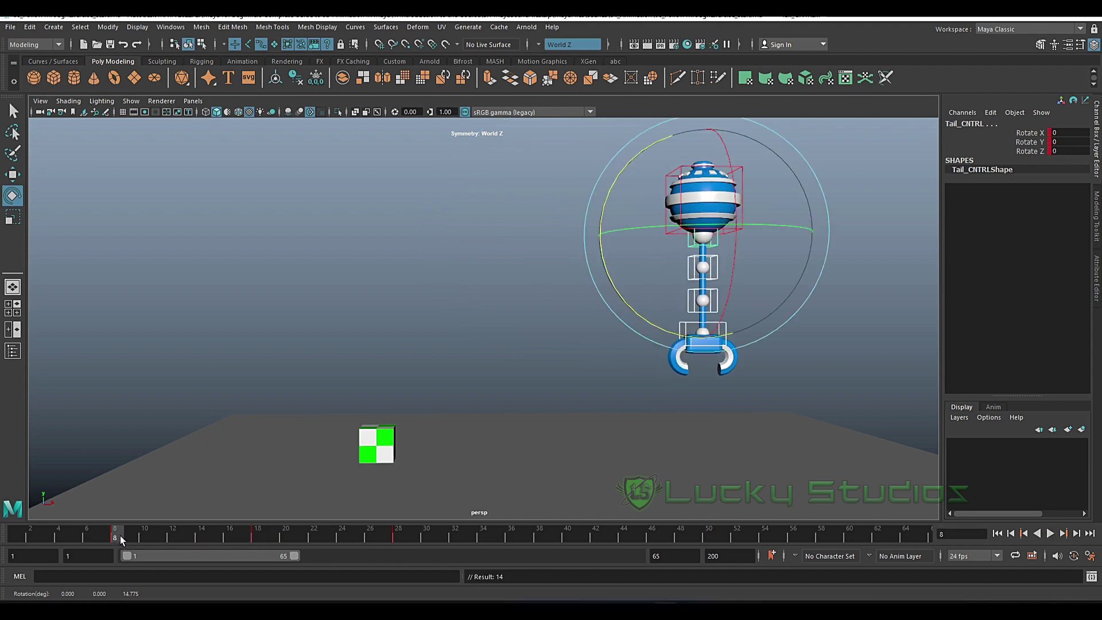
- Preview the animation from frame 8 twice
key("alt+v")
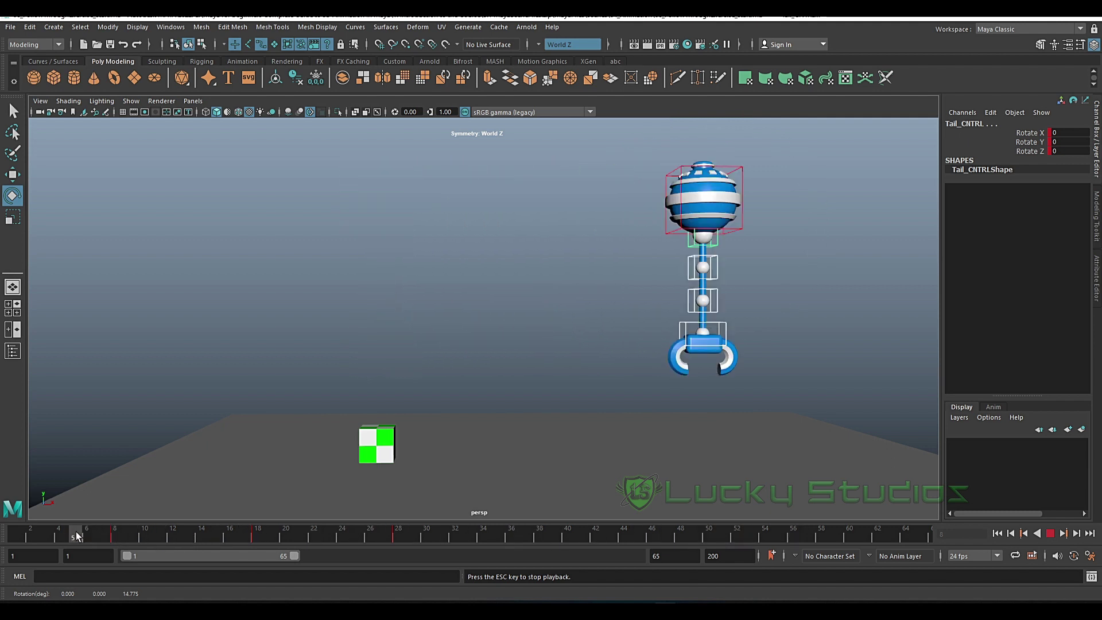
key("Escape")
key("alt+v")
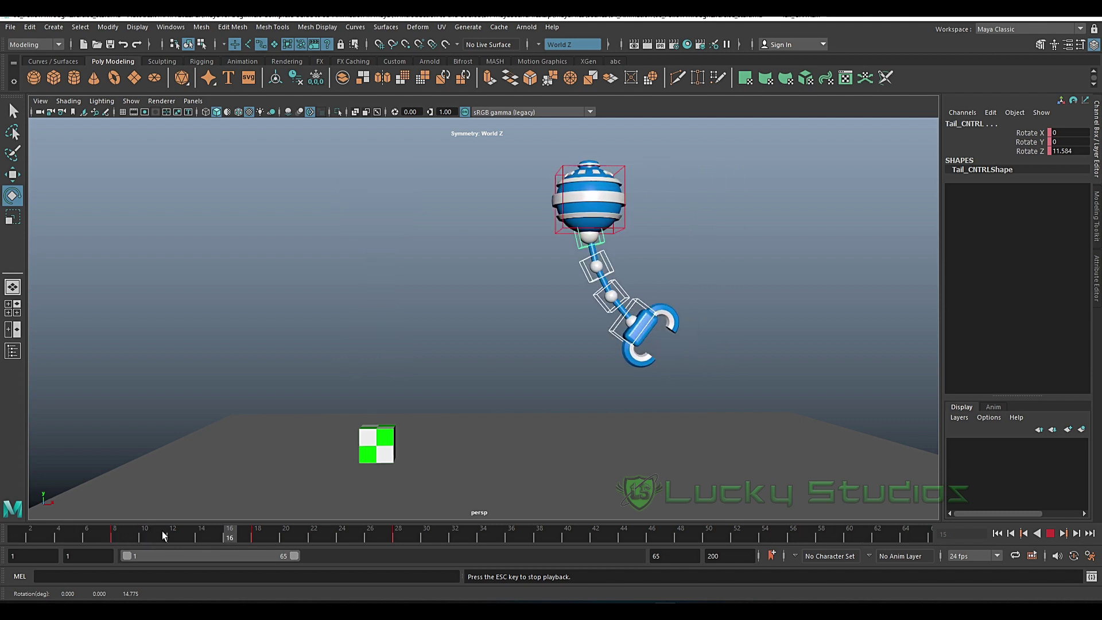
key("Escape")
- Key Tail_CNTRL at frame 30 swung the other way, Rotate Z about -11.5
left_click_drag(328, 532, 397, 532)
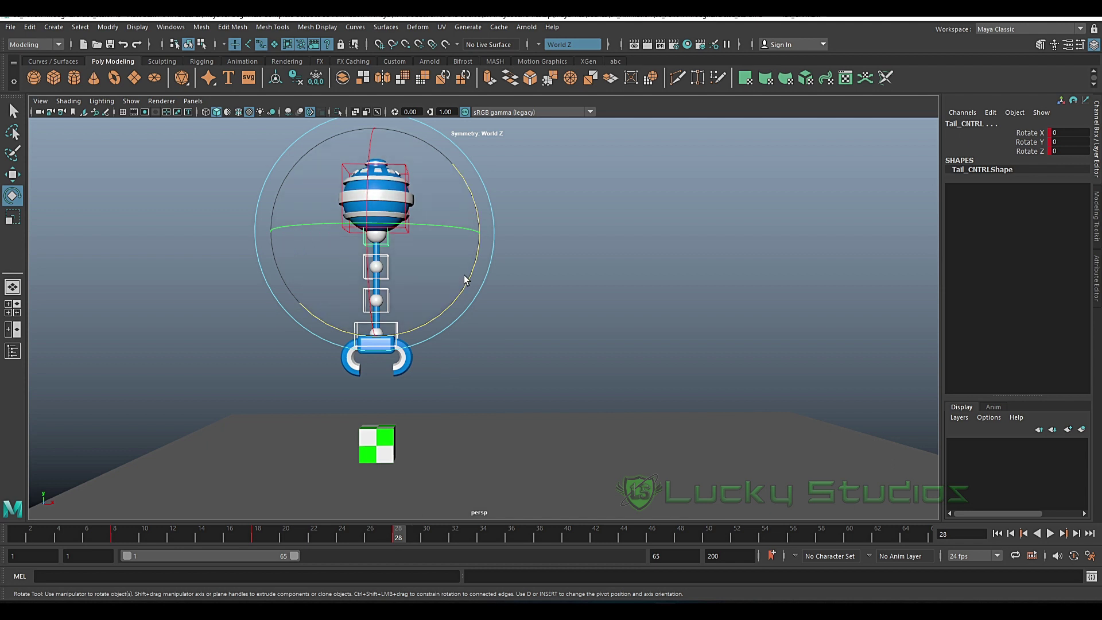
left_click_drag(403, 538, 426, 535)
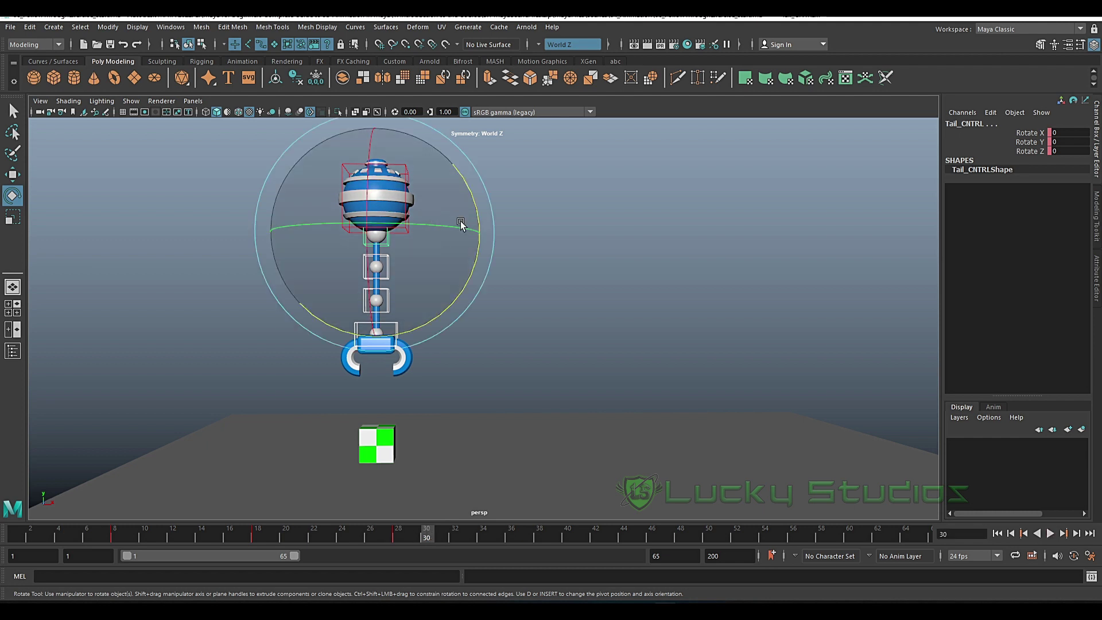
left_click_drag(480, 228, 472, 244)
key("s")
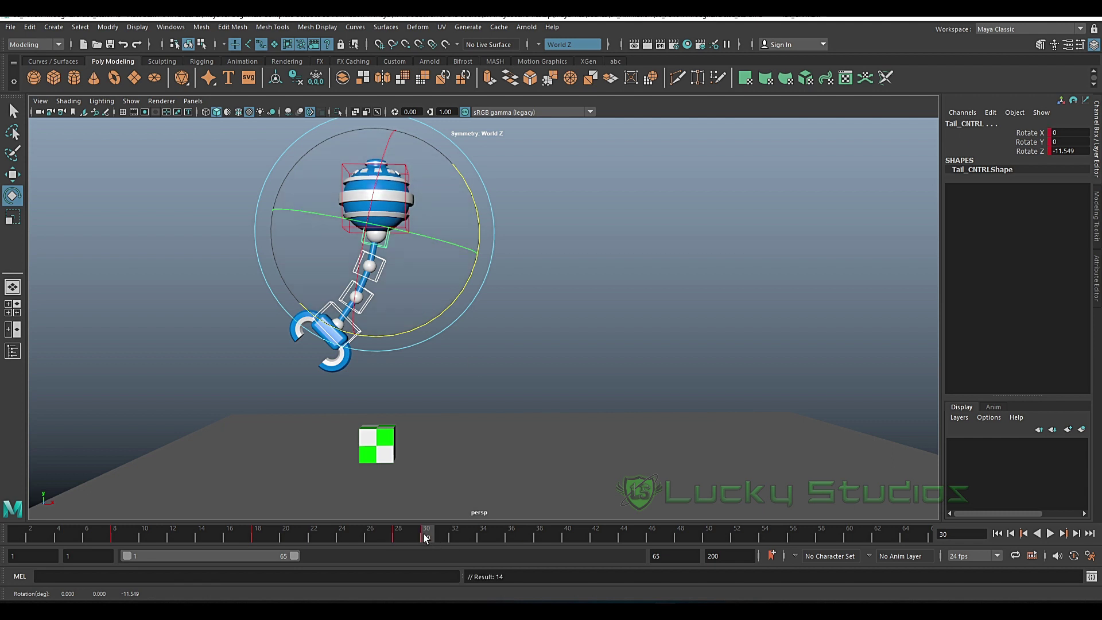
left_click_drag(426, 537, 402, 536)
left_click_drag(403, 538, 402, 537)
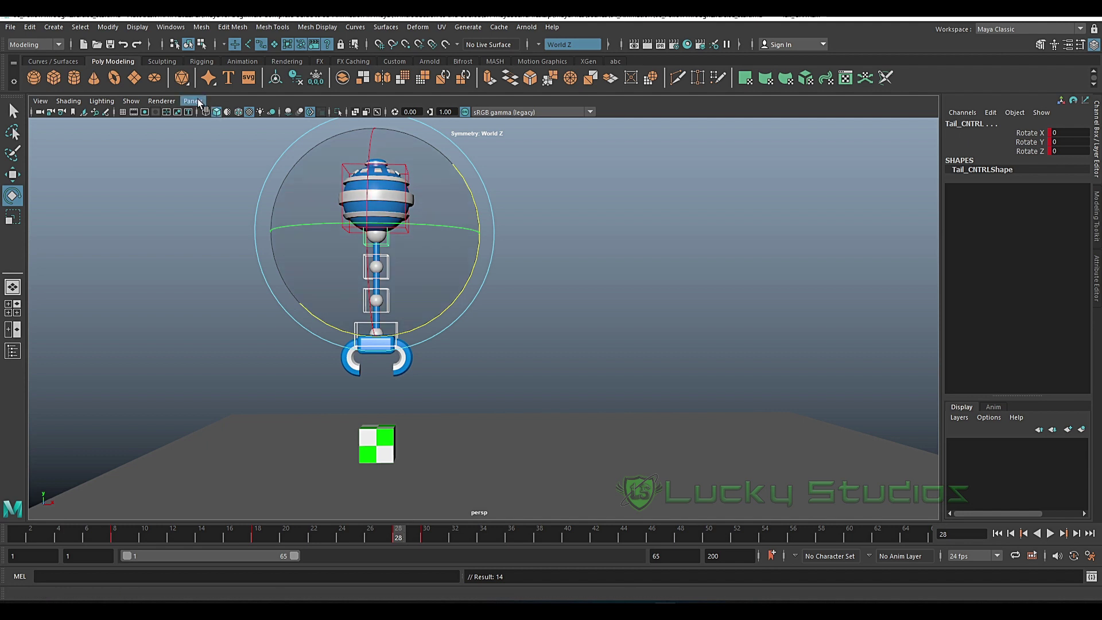
- Open the Graph Editor and delete the keys at frame 28
left_click(169, 27)
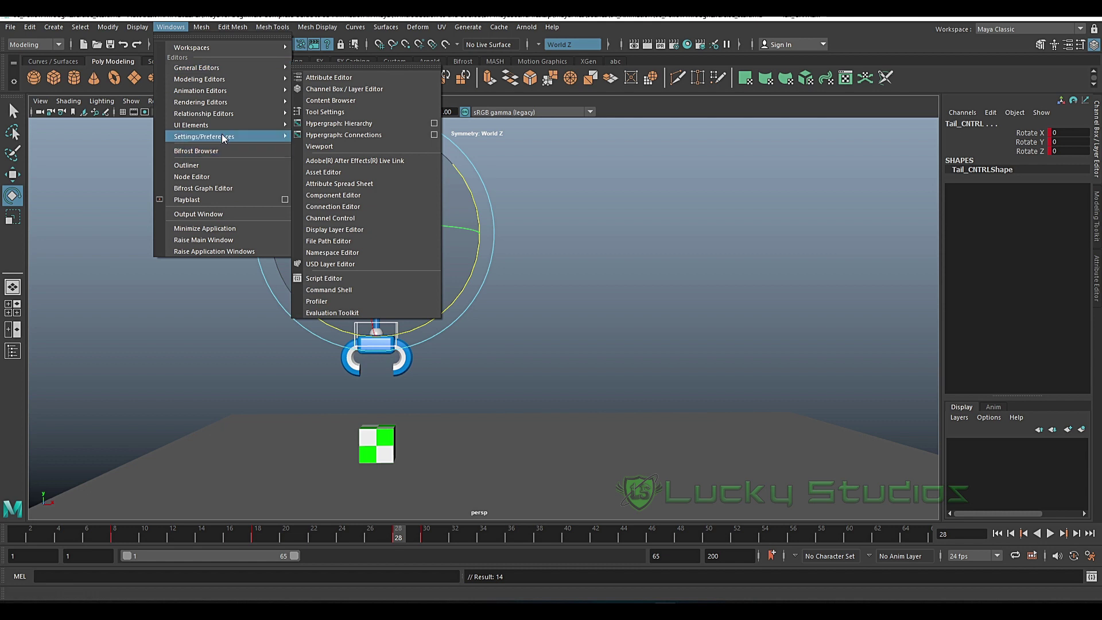
mouse_move(207, 91)
left_click(298, 96)
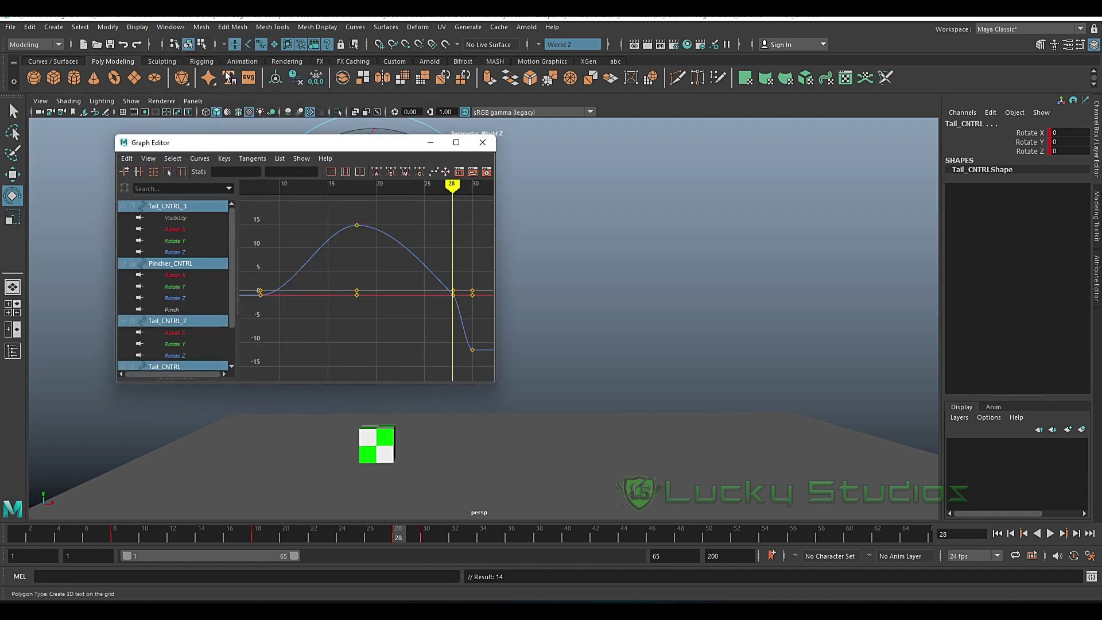
left_click_drag(291, 143, 653, 180)
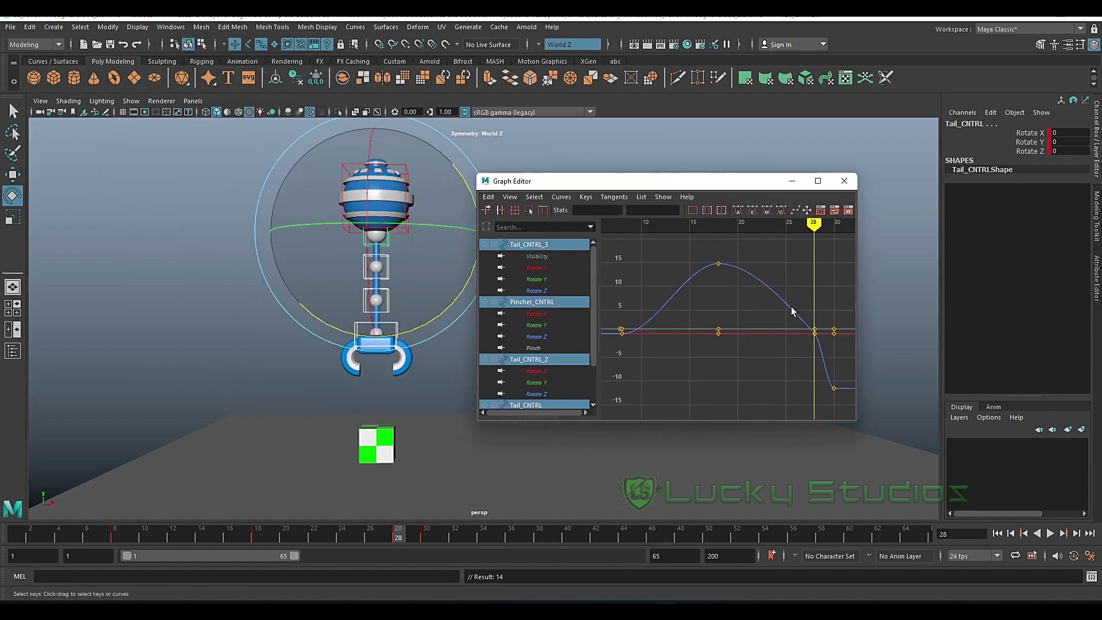
left_click_drag(821, 357, 821, 358)
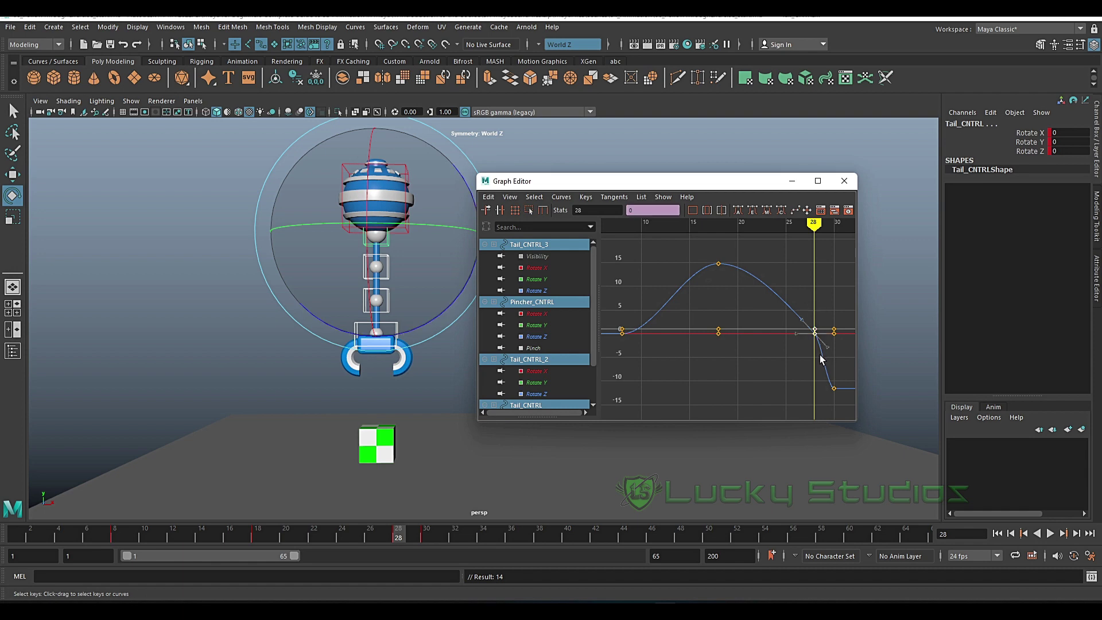
key("Delete")
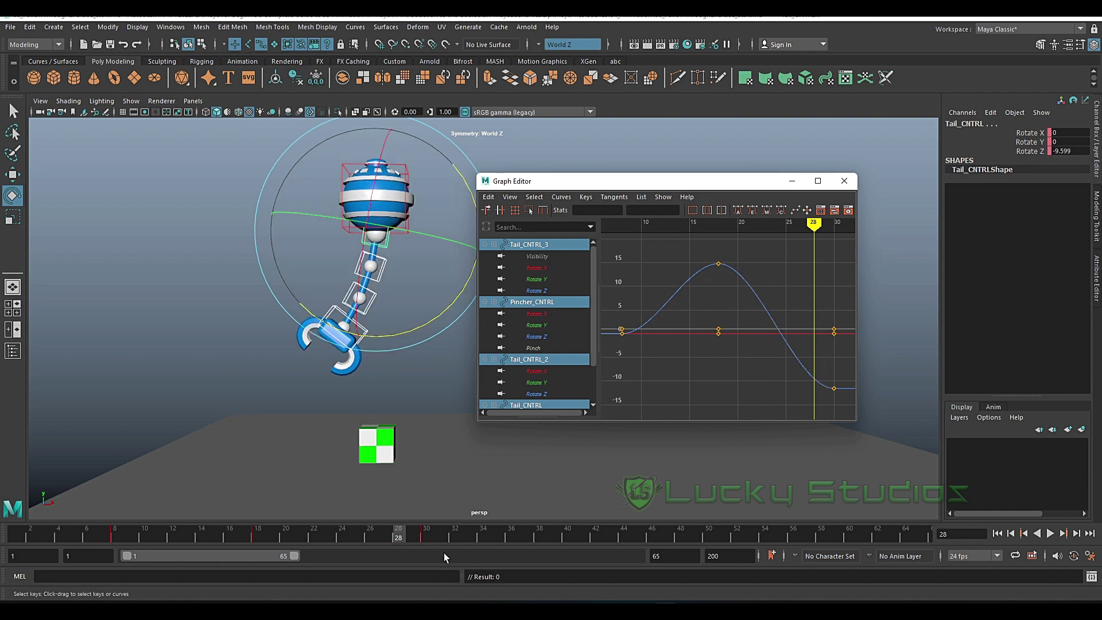
- Key the tail swinging right at frame 36 and back left at frame 40
left_click_drag(402, 539, 514, 533)
left_click_drag(458, 270, 468, 301)
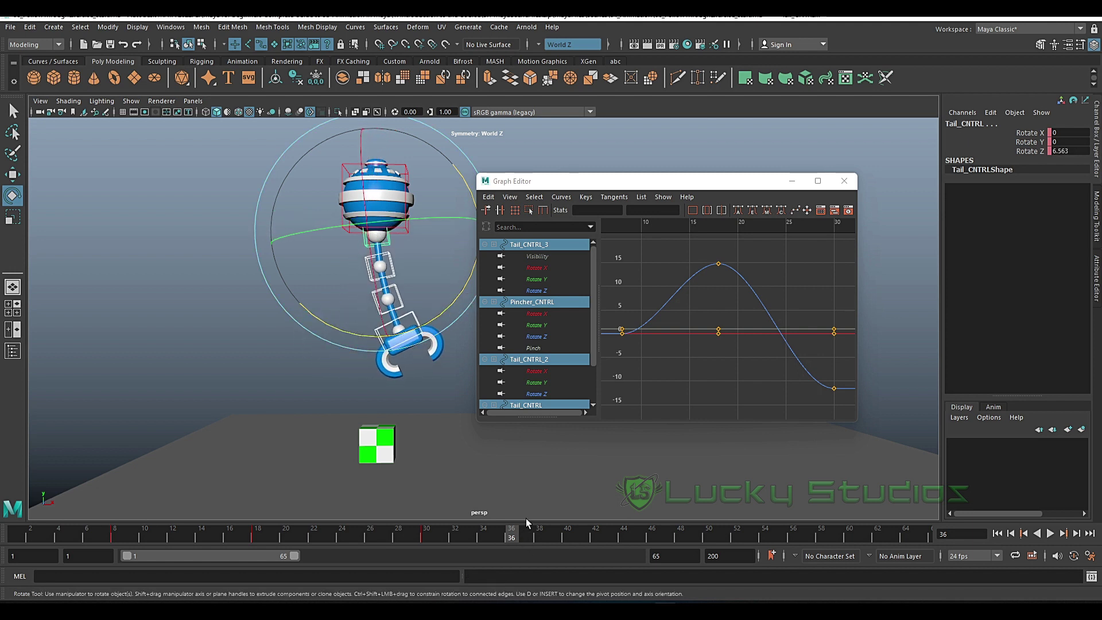
key("s")
left_click(567, 537)
left_click_drag(452, 313, 438, 317)
key("s")
- Set Rotate Z to 0 at frame 43 and key the tail and pincher controls there
left_click_drag(567, 537, 617, 536)
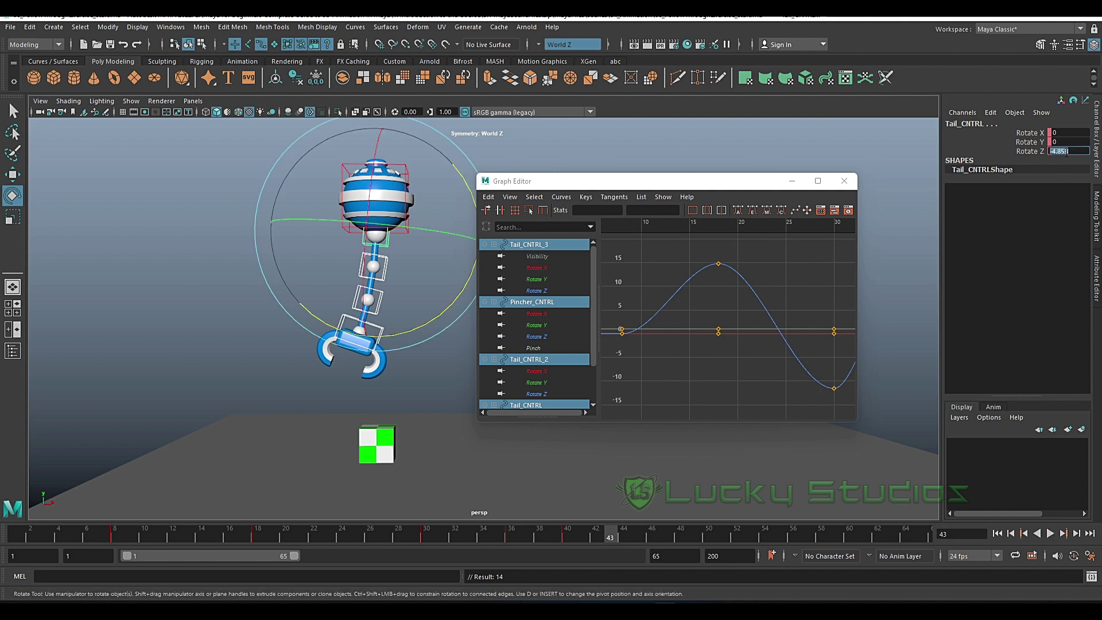
type("0")
key("Return")
type("s")
left_click(429, 376)
key("s")
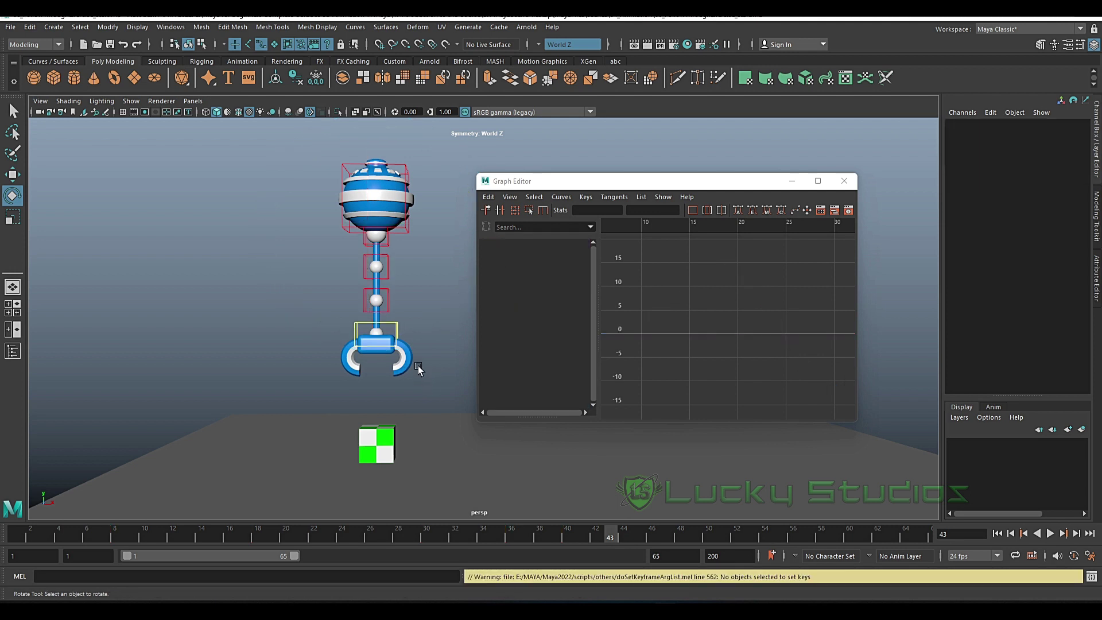
left_click_drag(358, 238, 443, 352)
key("s")
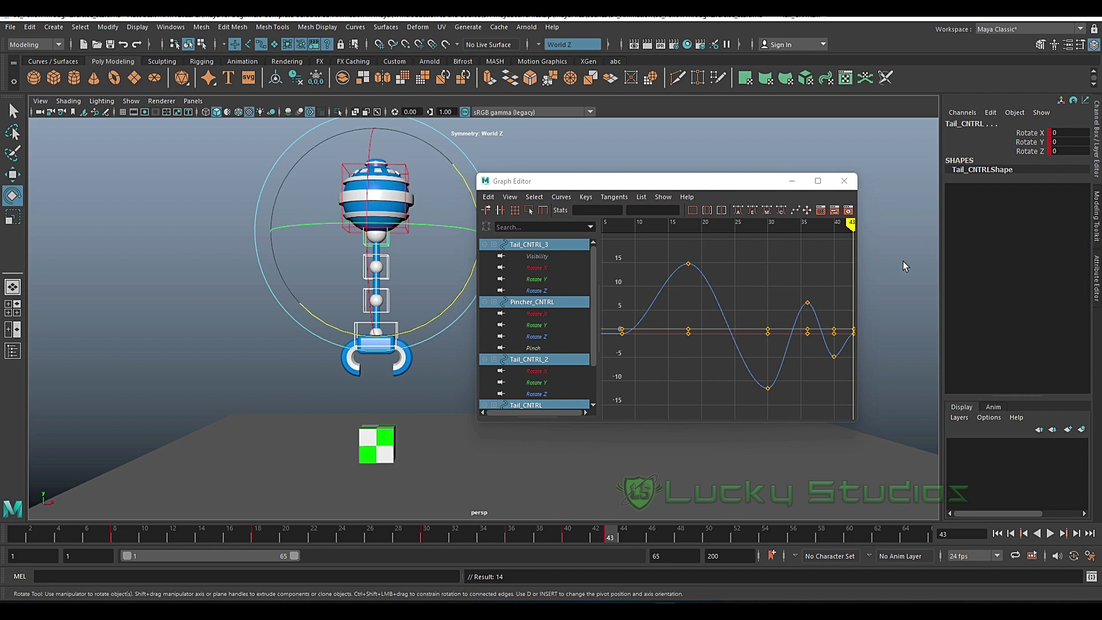
key("a")
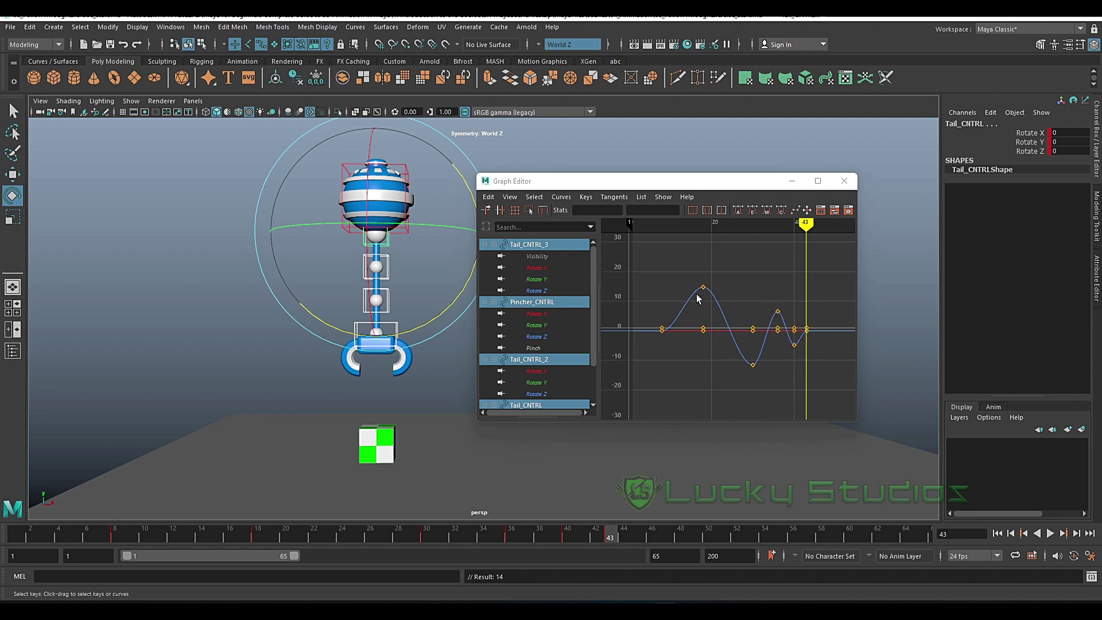
- Minimize the Graph Editor and play the 65-frame animation from frame 1
left_click(792, 182)
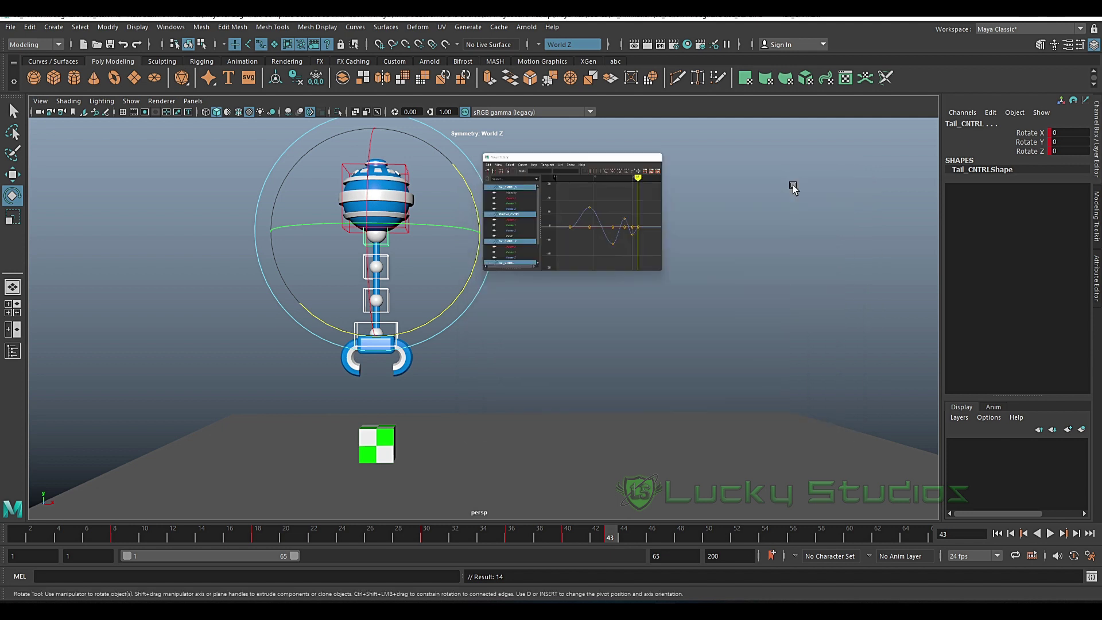
left_click(57, 533)
key("alt+v")
key("alt+shift+v")
key("alt+v")
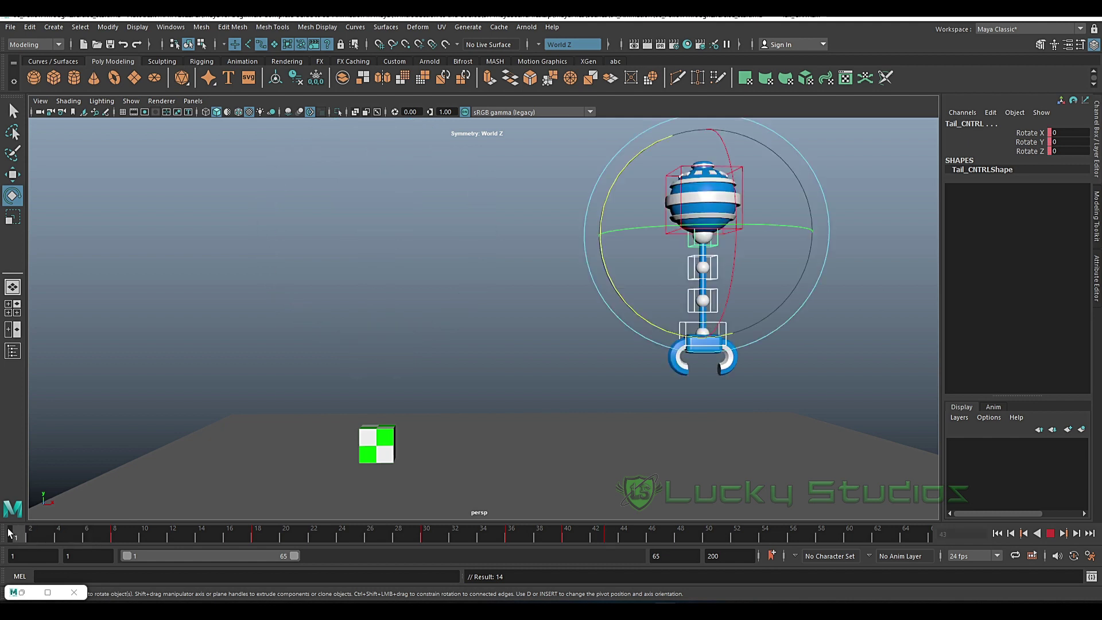
key("alt+v")
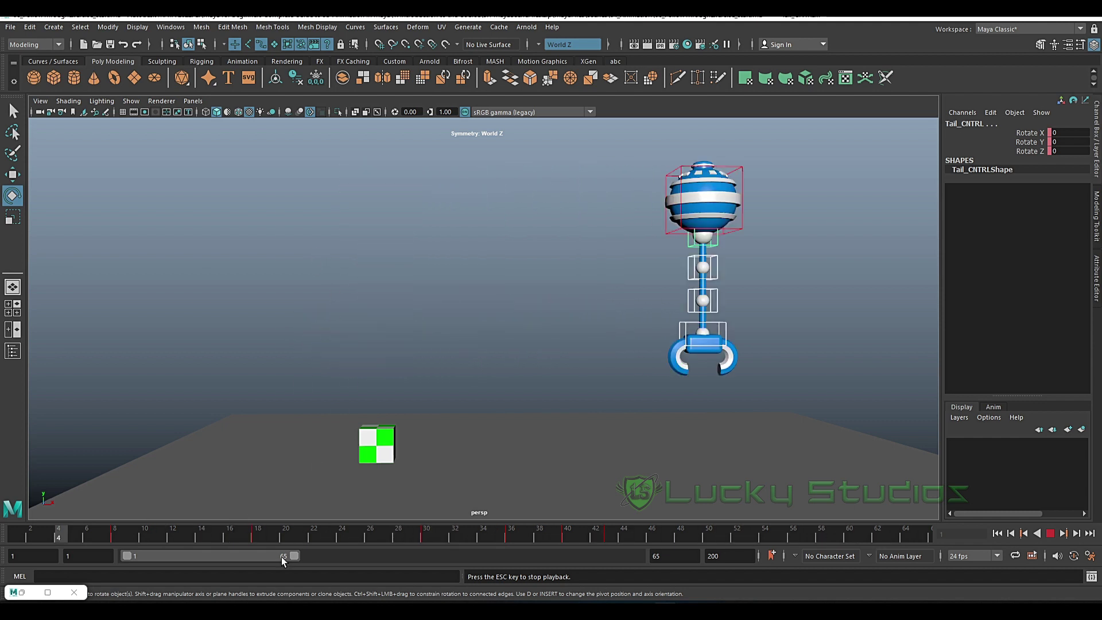
key("Escape")
key("alt+v")
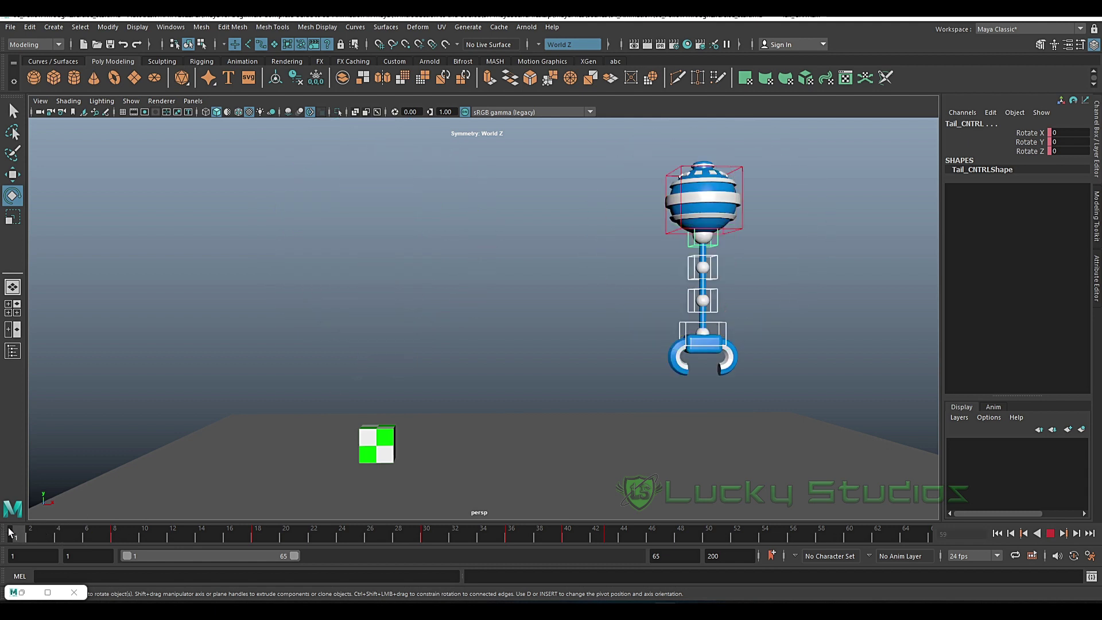